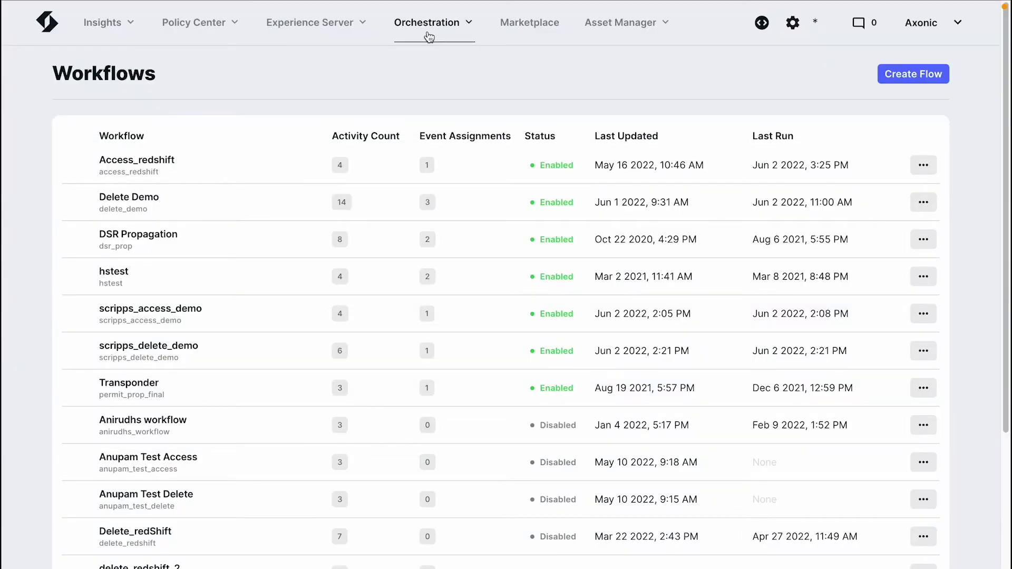
- Open the Delete Demo workflow from the Orchestration workflows list
{"action": "left_click", "coordinate": [429, 96]}
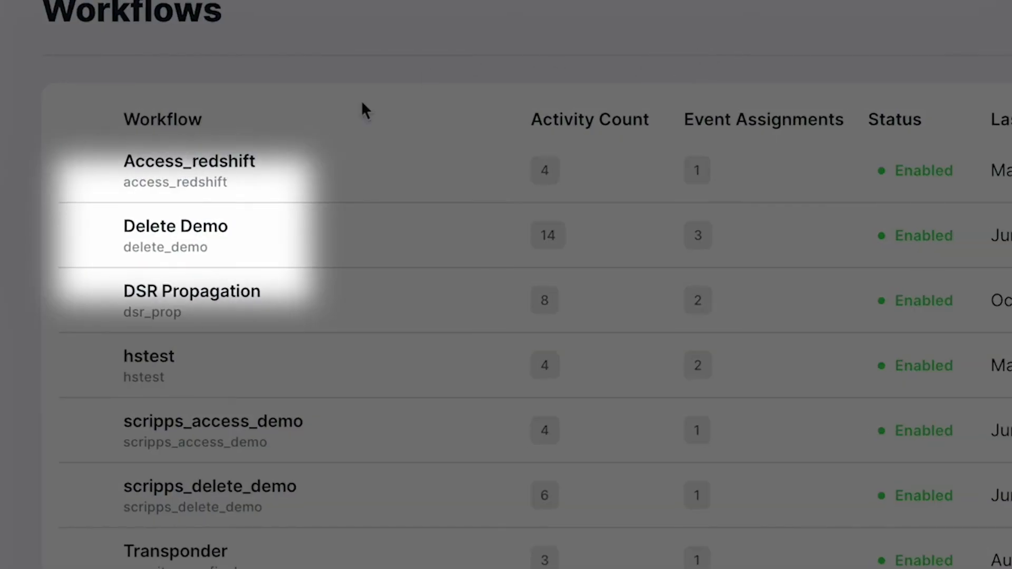
{"action": "left_click", "coordinate": [195, 253]}
- Highlight the Delete Demo title and the GDPR, LGPD and CCPA event names
{"action": "left_click_drag", "start_coordinate": [230, 69], "coordinate": [95, 68]}
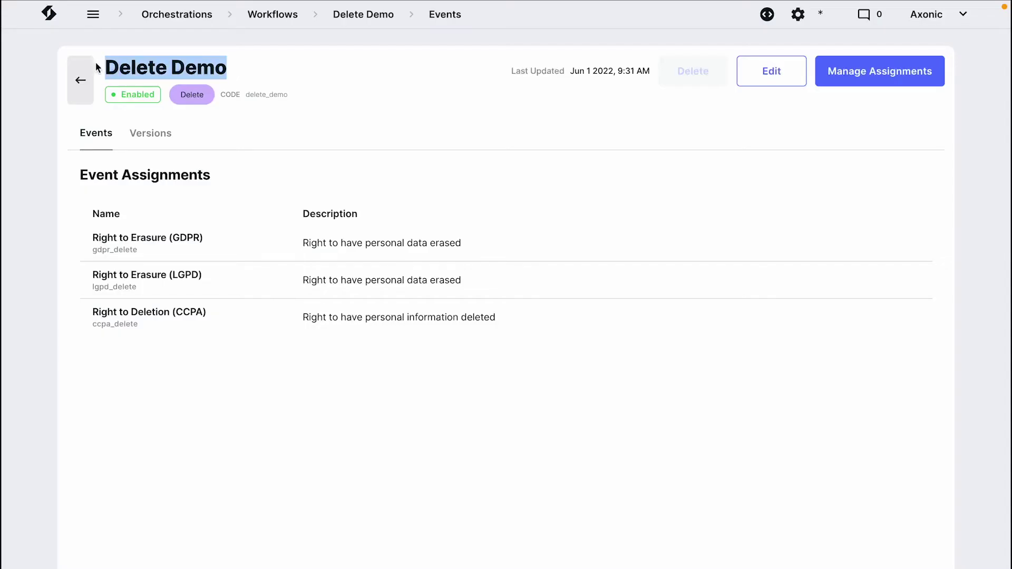
{"action": "left_click", "coordinate": [259, 64]}
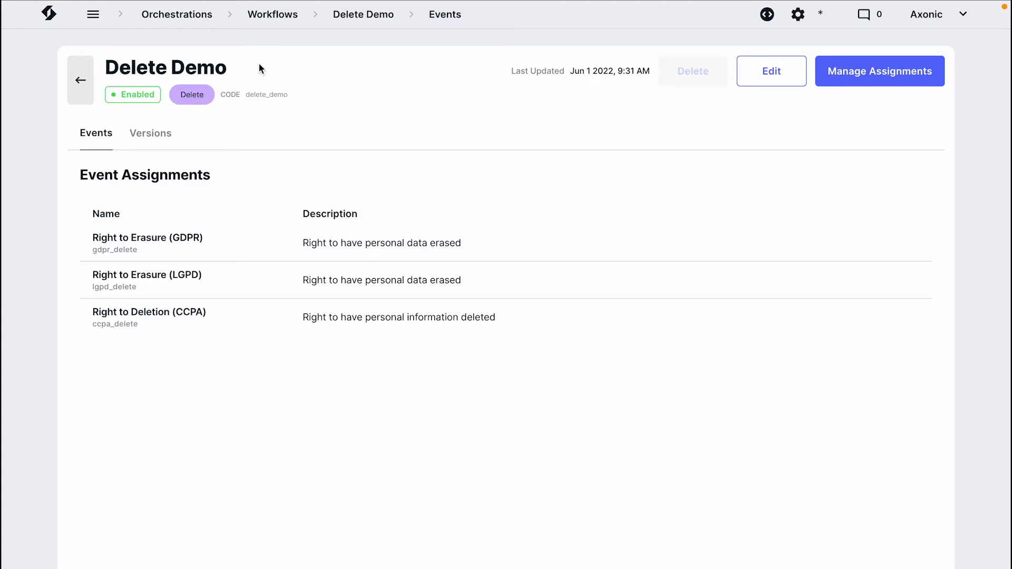
{"action": "left_click_drag", "start_coordinate": [199, 235], "coordinate": [171, 234]}
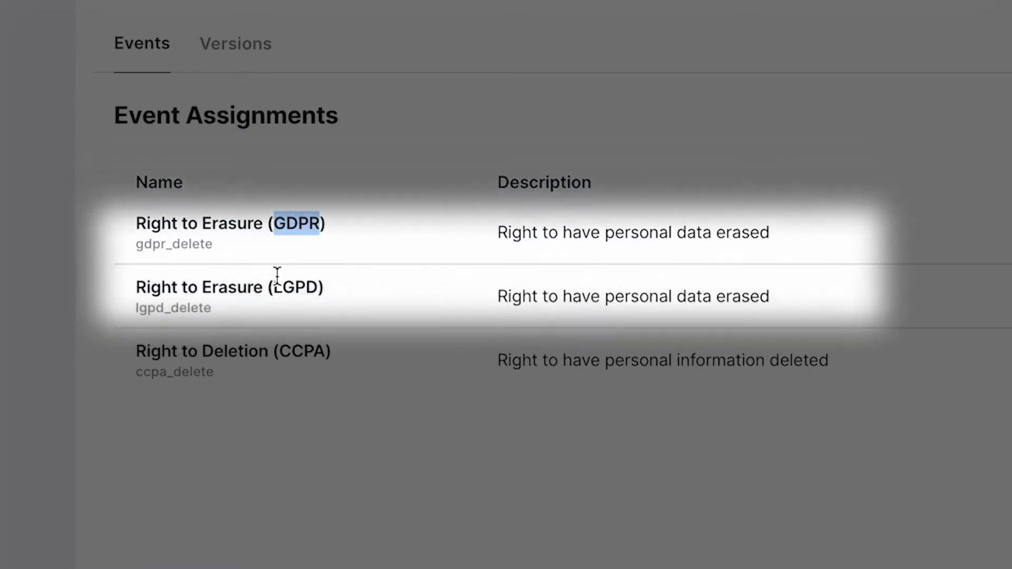
{"action": "left_click_drag", "start_coordinate": [274, 287], "coordinate": [323, 287]}
{"action": "left_click_drag", "start_coordinate": [326, 350], "coordinate": [275, 350]}
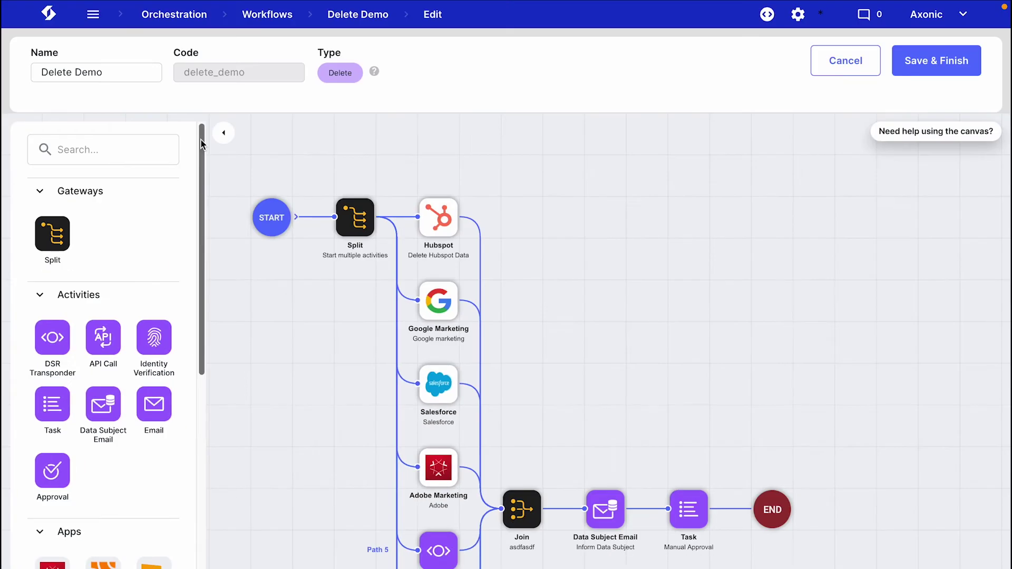
- Scroll the workflow canvas and bring up the DSR Transponder activity's settings
{"action": "left_click_drag", "start_coordinate": [201, 140], "coordinate": [209, 310]}
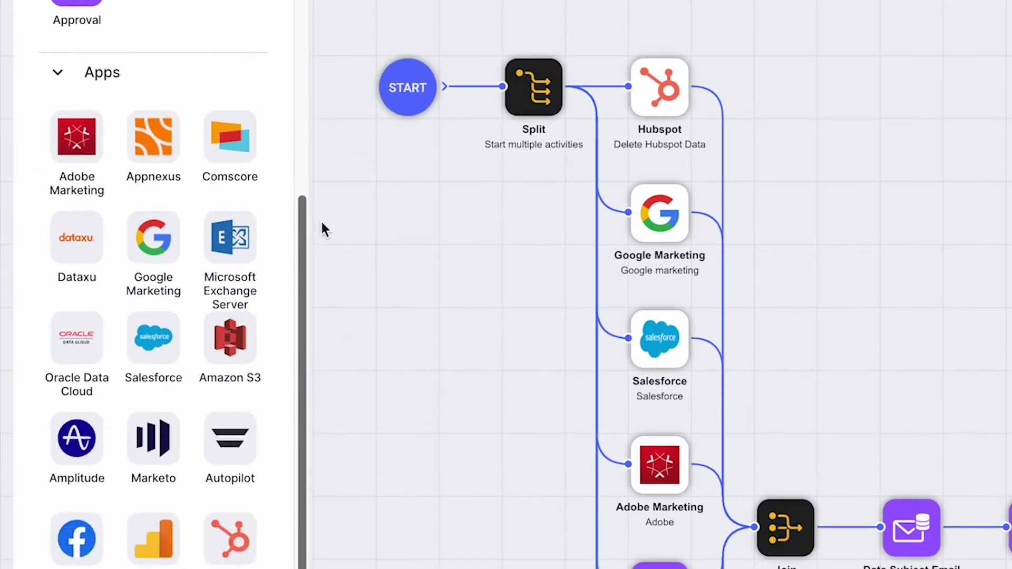
{"action": "left_click_drag", "start_coordinate": [322, 230], "coordinate": [322, 251]}
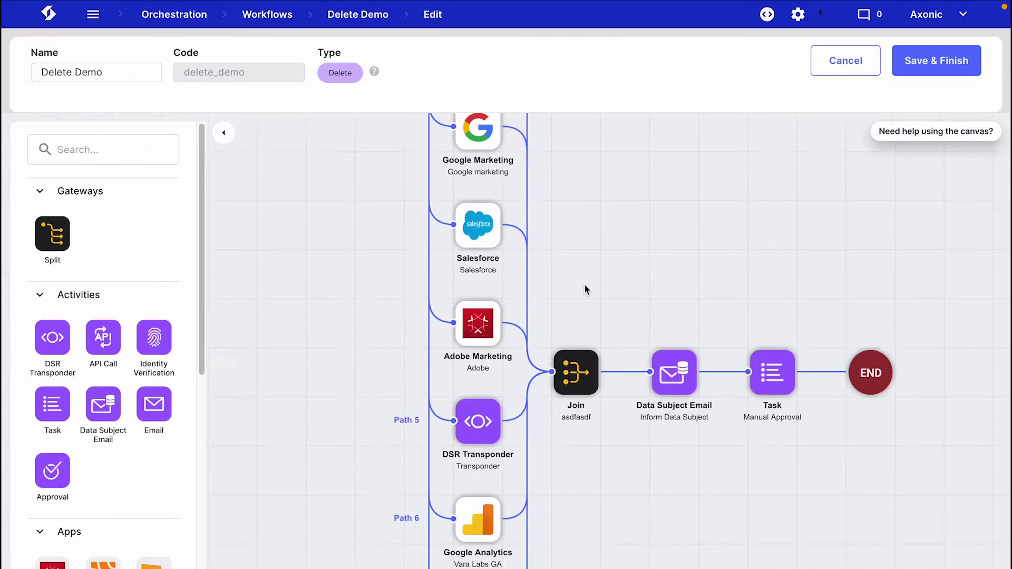
{"action": "scroll", "coordinate": [569, 396], "scroll_direction": "down", "scroll_amount": 3}
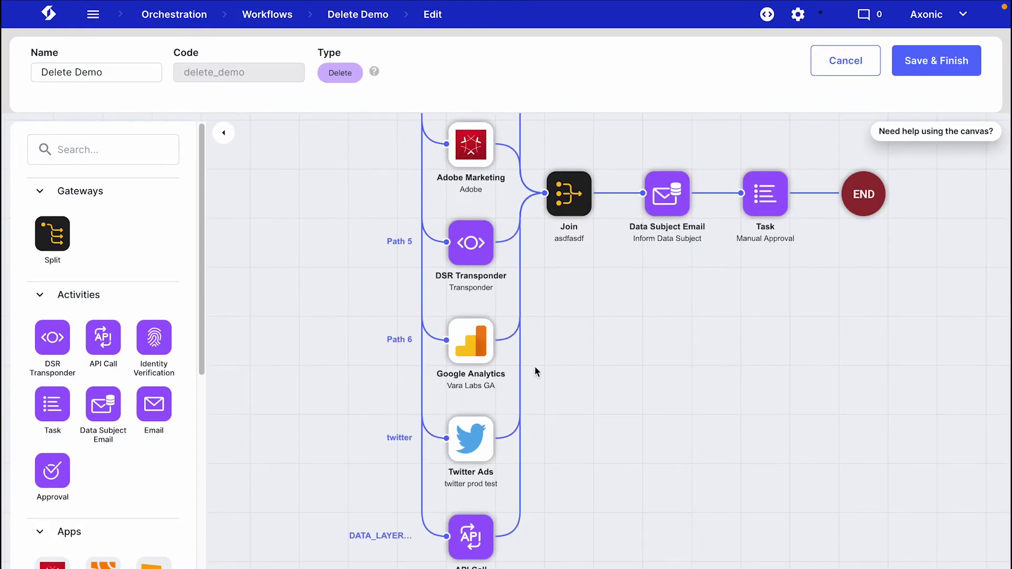
{"action": "left_click", "coordinate": [470, 259]}
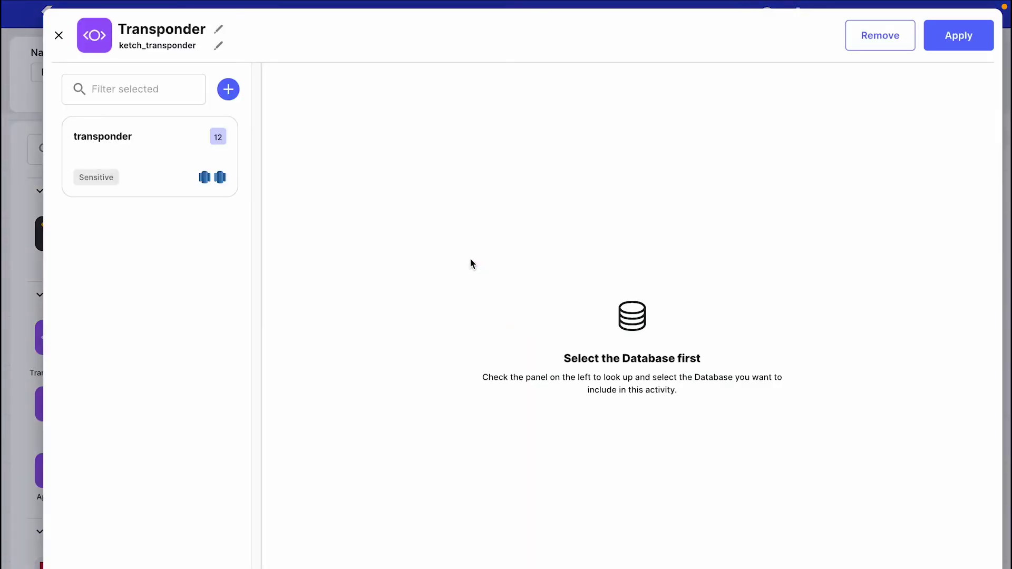
- Include generic_demo_customers_table and ketch_permits, then review sample_customer_data_demo's country attribute handling
{"action": "left_click", "coordinate": [219, 248]}
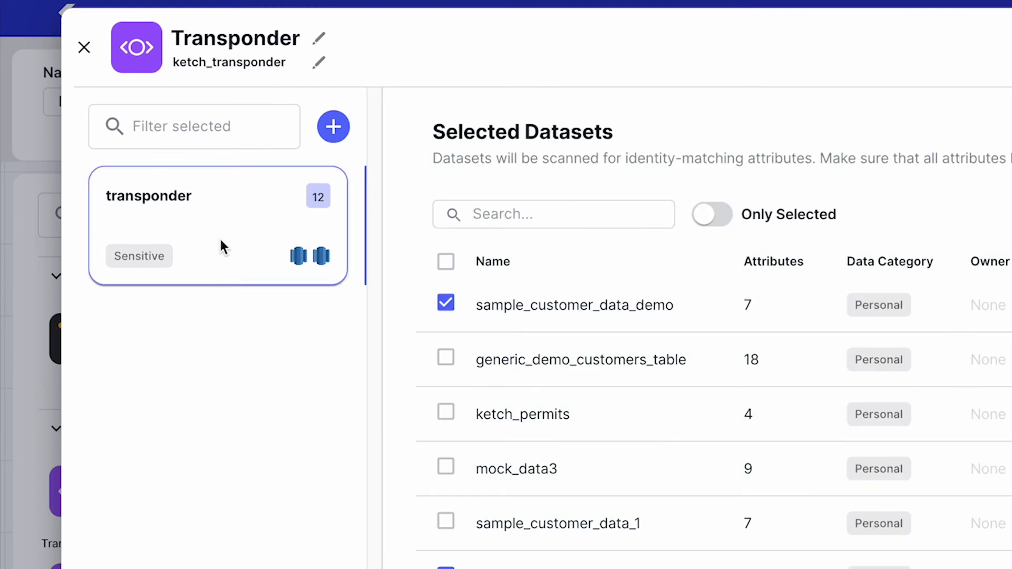
{"action": "left_click", "coordinate": [208, 283]}
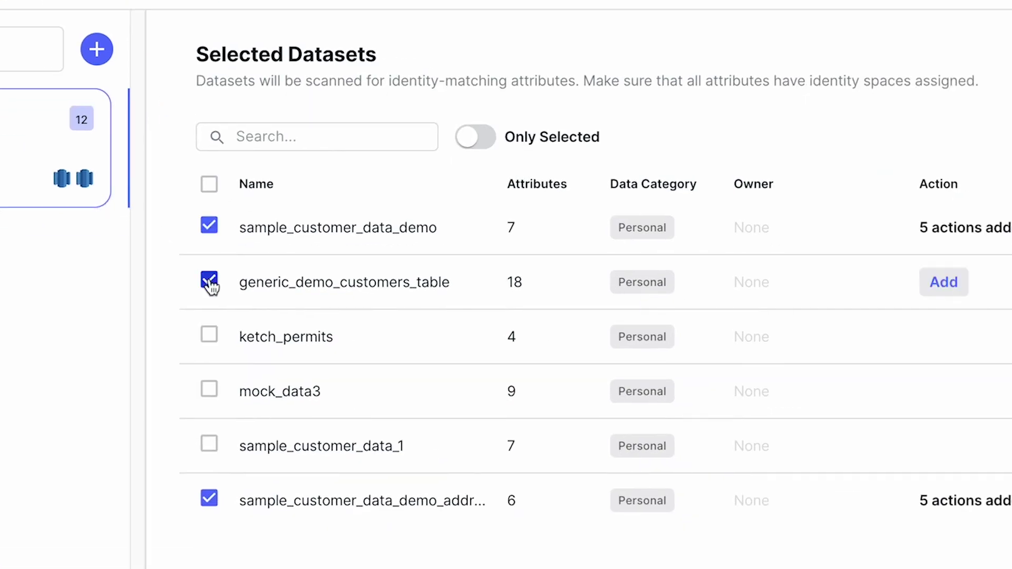
{"action": "left_click", "coordinate": [209, 337]}
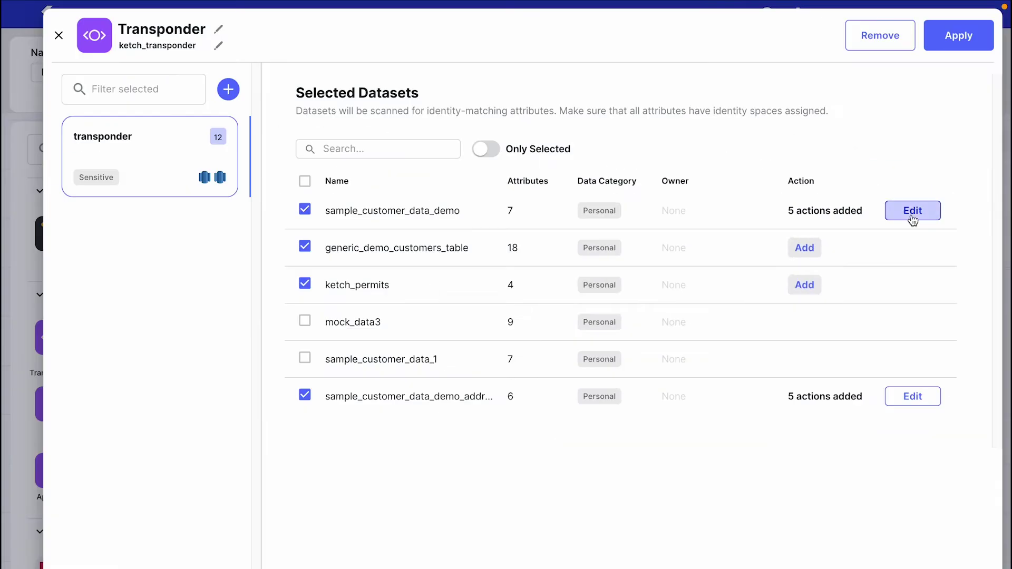
{"action": "left_click", "coordinate": [912, 212]}
{"action": "left_click", "coordinate": [478, 240]}
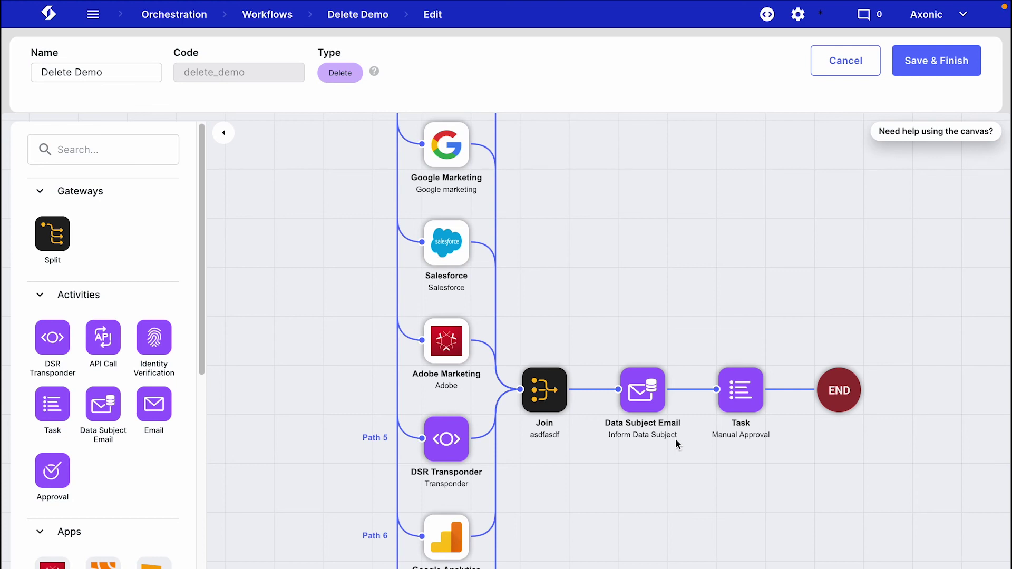
{"action": "left_click", "coordinate": [647, 400]}
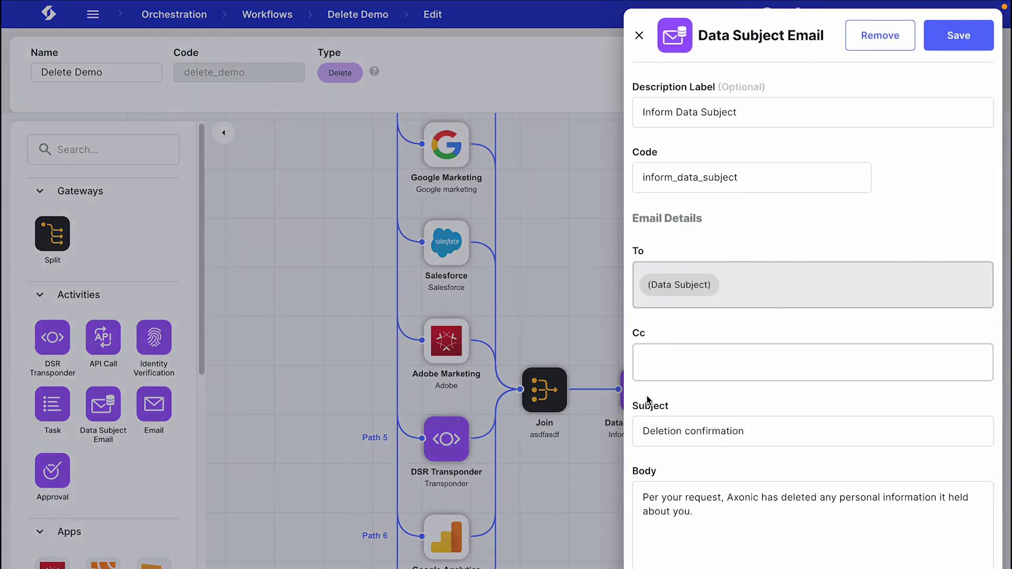
{"action": "left_click", "coordinate": [578, 488]}
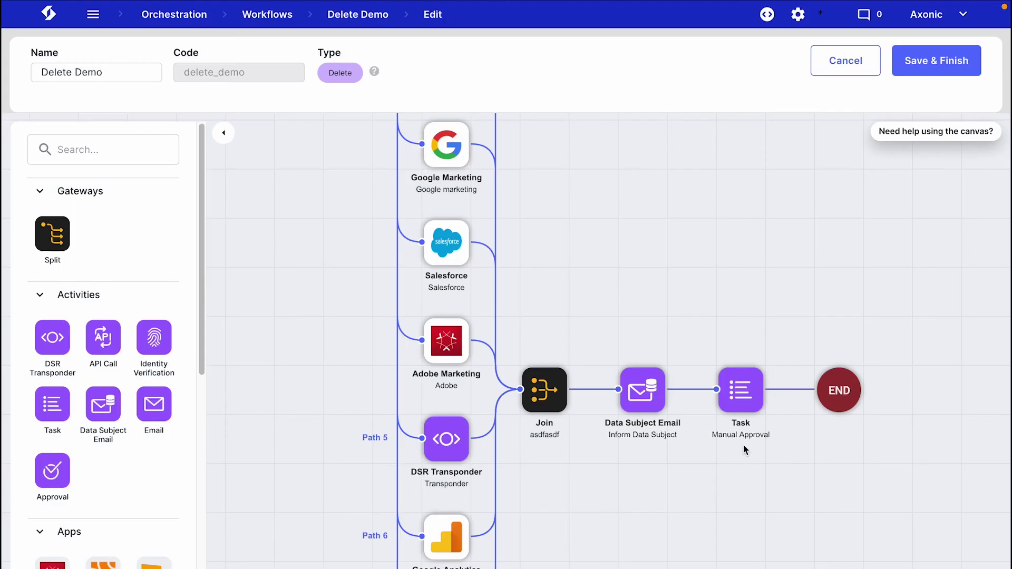